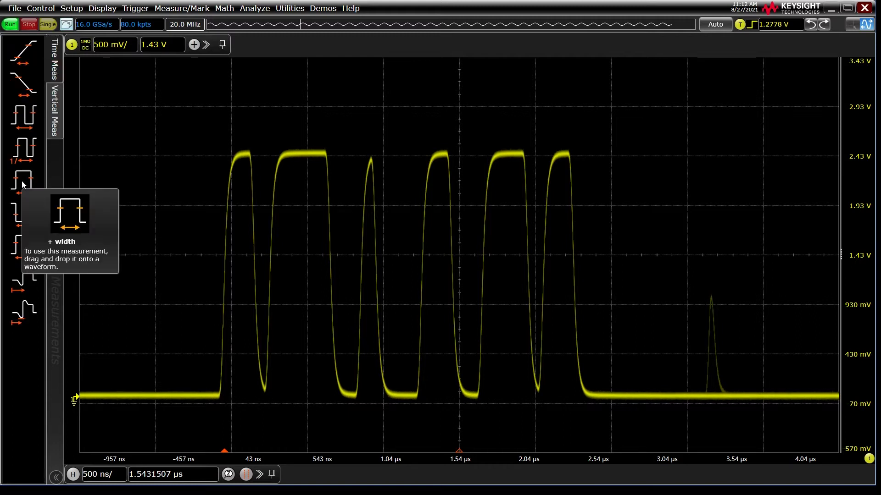
Step: Place + width measurements on the first three pulses (about 200, 400 and 100 ns) and enlarge the waveform area
{"action": "left_click_drag", "start_coordinate": [22, 185], "coordinate": [105, 231]}
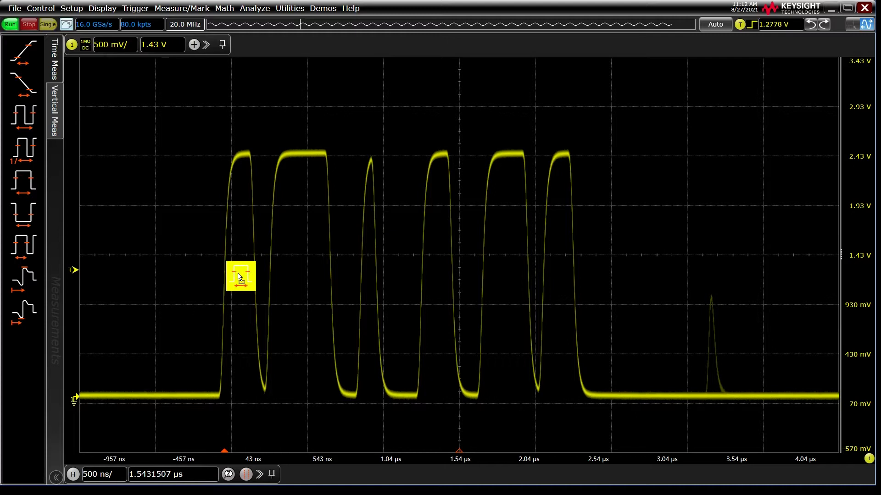
{"action": "left_click_drag", "start_coordinate": [241, 277], "coordinate": [241, 276]}
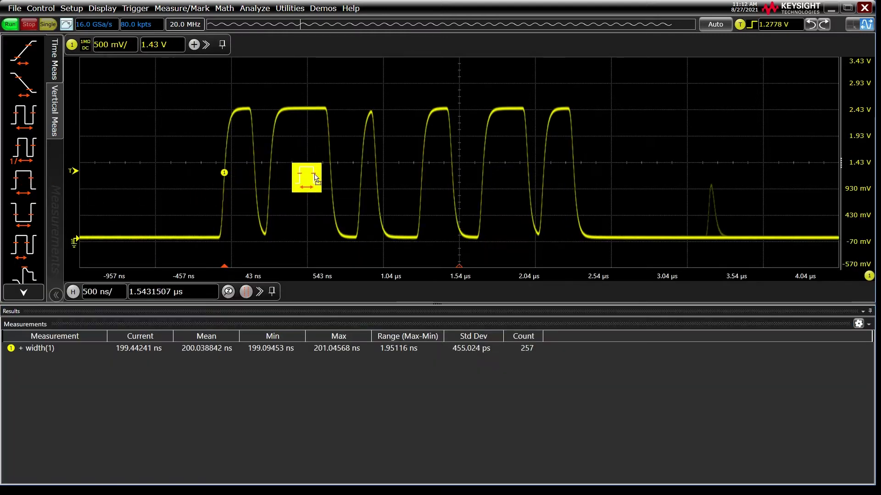
{"action": "left_click_drag", "start_coordinate": [314, 174], "coordinate": [314, 174]}
{"action": "mouse_move", "coordinate": [22, 183]}
{"action": "left_mouse_down"}
{"action": "mouse_move", "coordinate": [532, 179]}
{"action": "mouse_move", "coordinate": [349, 173]}
{"action": "left_mouse_up"}
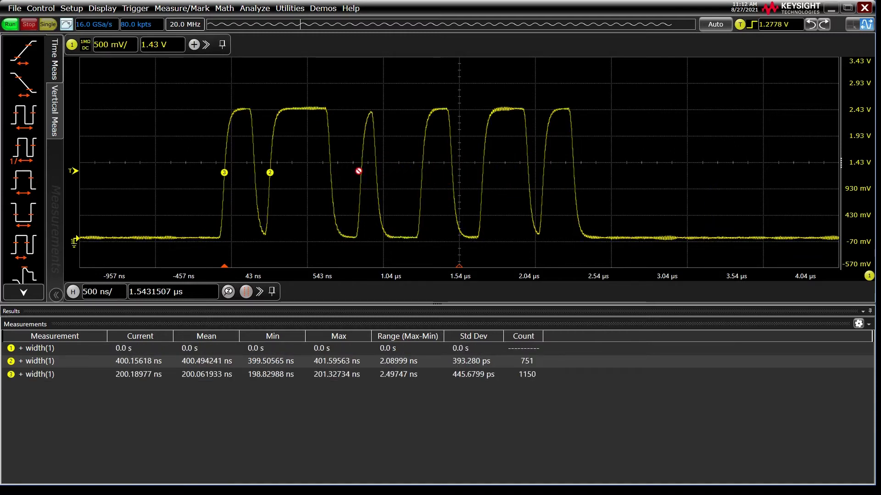
{"action": "left_click_drag", "start_coordinate": [279, 303], "coordinate": [277, 394]}
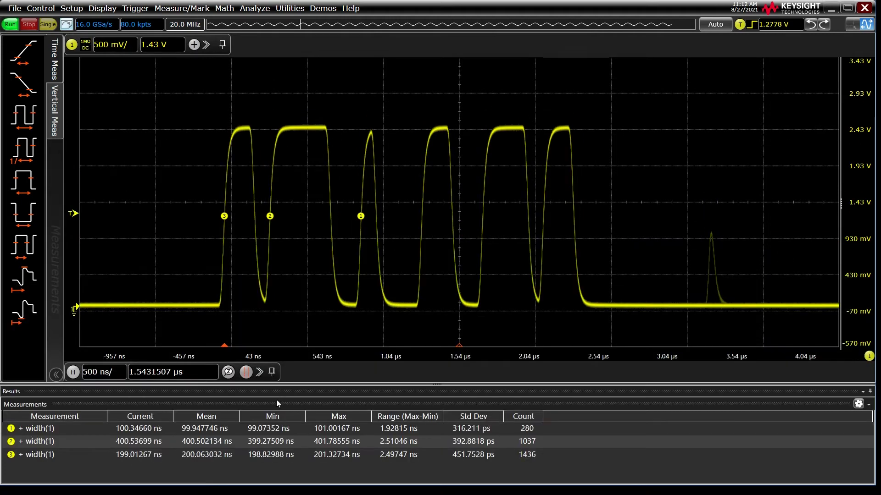
Step: Turn on Measurement Callouts through the marker's Setup Callouts settings
{"action": "right_click", "coordinate": [270, 216]}
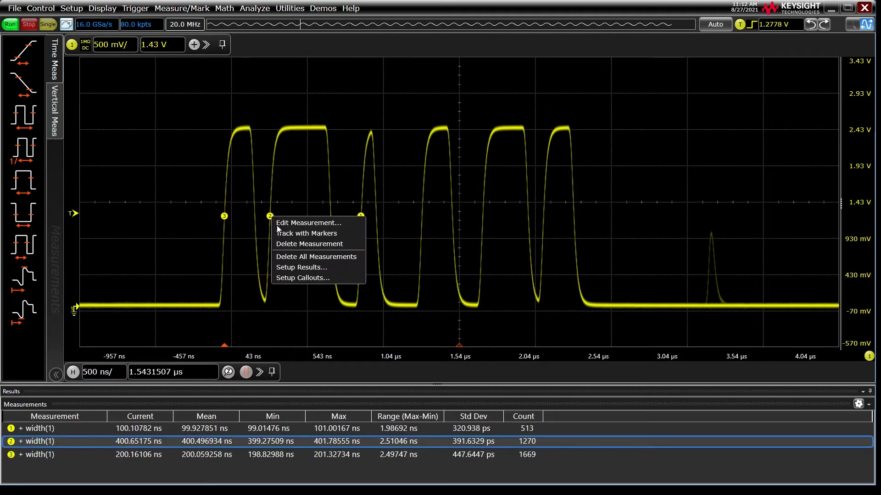
{"action": "left_click", "coordinate": [302, 278]}
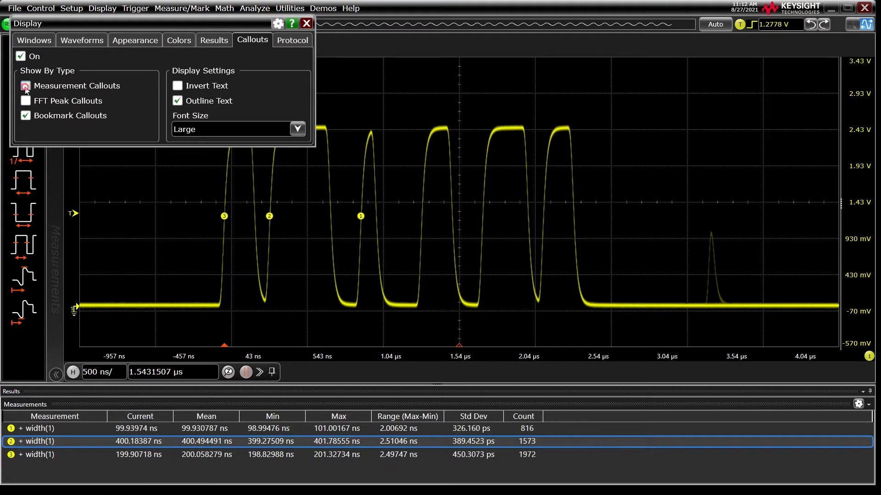
{"action": "left_click", "coordinate": [26, 86]}
{"action": "left_click", "coordinate": [306, 24]}
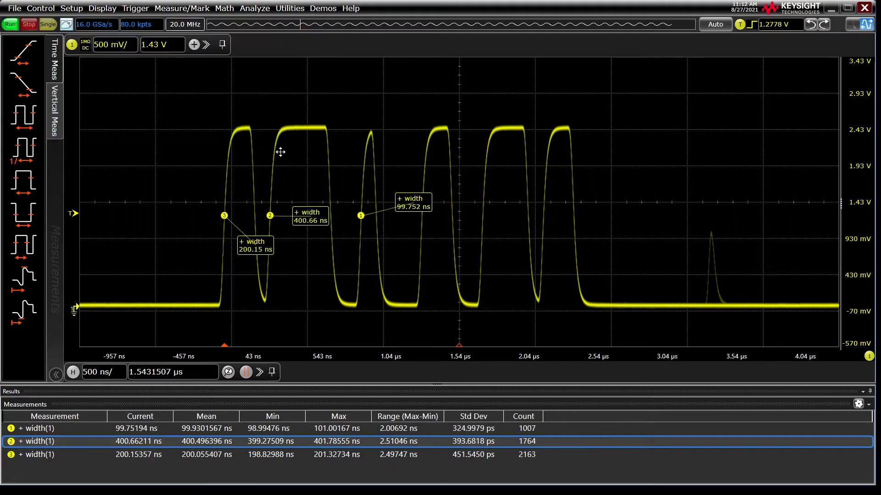
Step: Reposition the 200 ns, 400 ns and 100 ns callouts beside their pulses, then clear the measurements
{"action": "left_click_drag", "start_coordinate": [260, 248], "coordinate": [183, 236]}
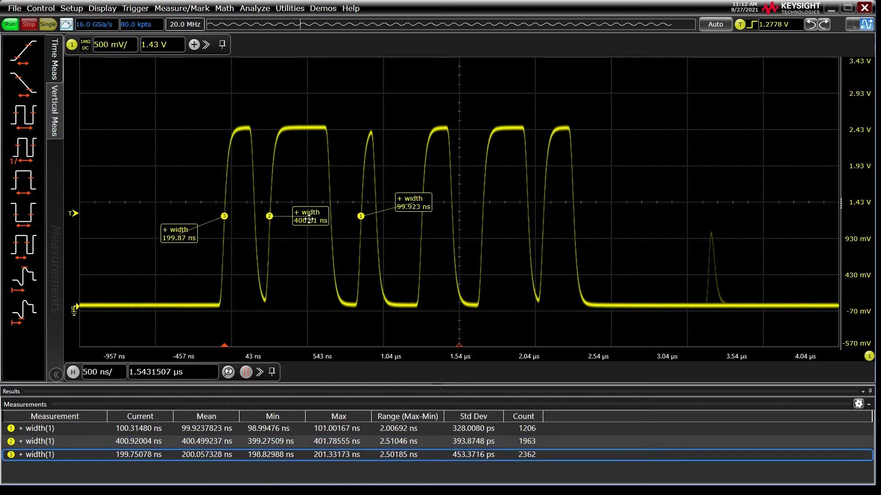
{"action": "left_click_drag", "start_coordinate": [309, 220], "coordinate": [304, 179]}
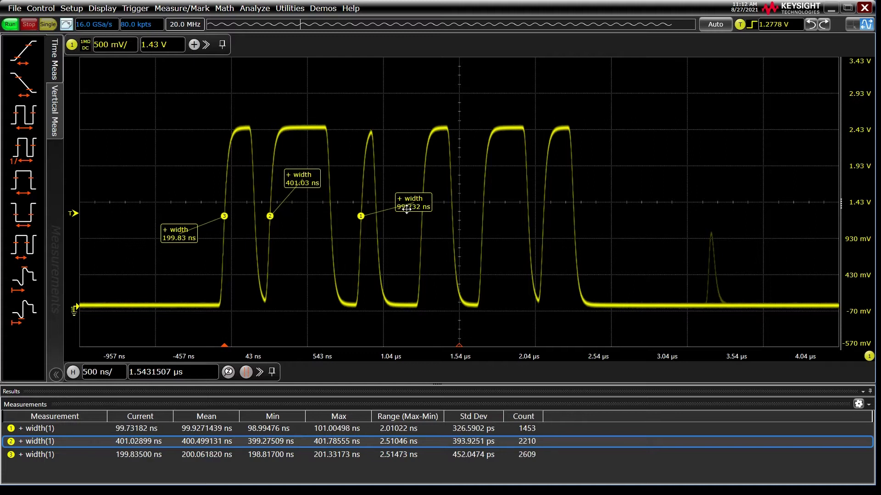
{"action": "mouse_move", "coordinate": [406, 208]}
{"action": "left_mouse_down"}
{"action": "mouse_move", "coordinate": [408, 138]}
{"action": "mouse_move", "coordinate": [401, 132]}
{"action": "left_mouse_up"}
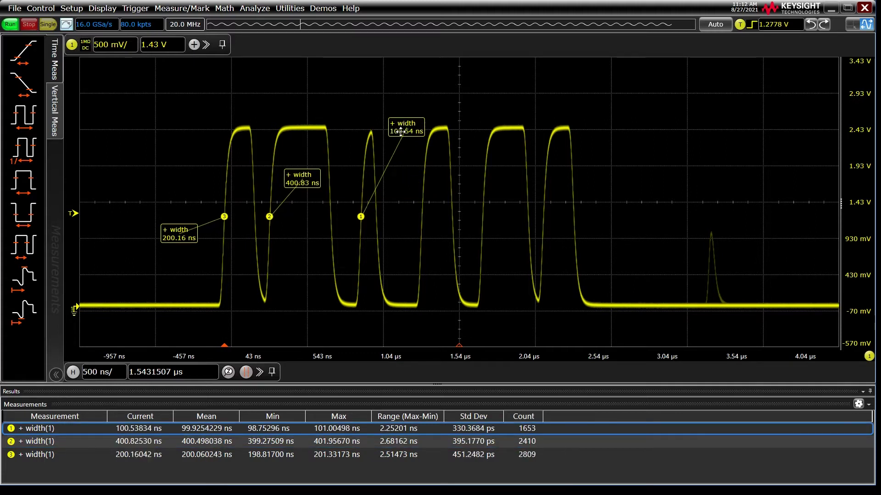
{"action": "right_click", "coordinate": [191, 126]}
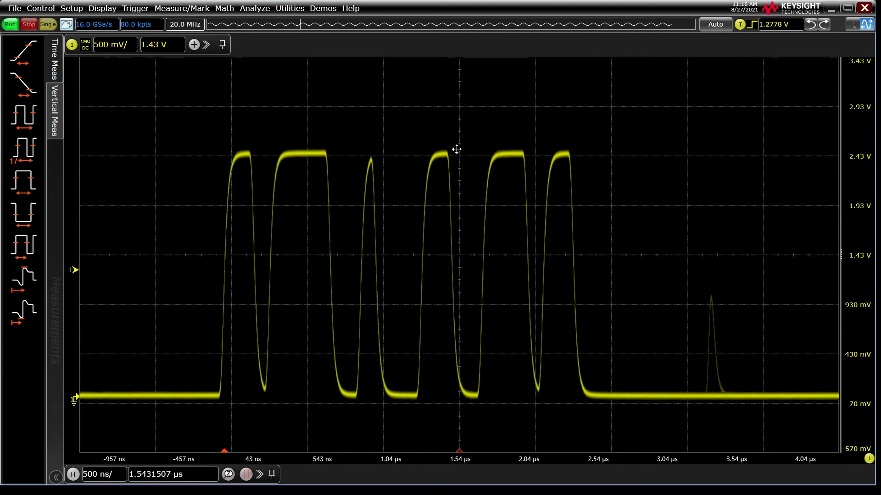
Step: Add the ten Quick Meas measurements on channel 1 and narrow the Measurement column
{"action": "left_click", "coordinate": [173, 8]}
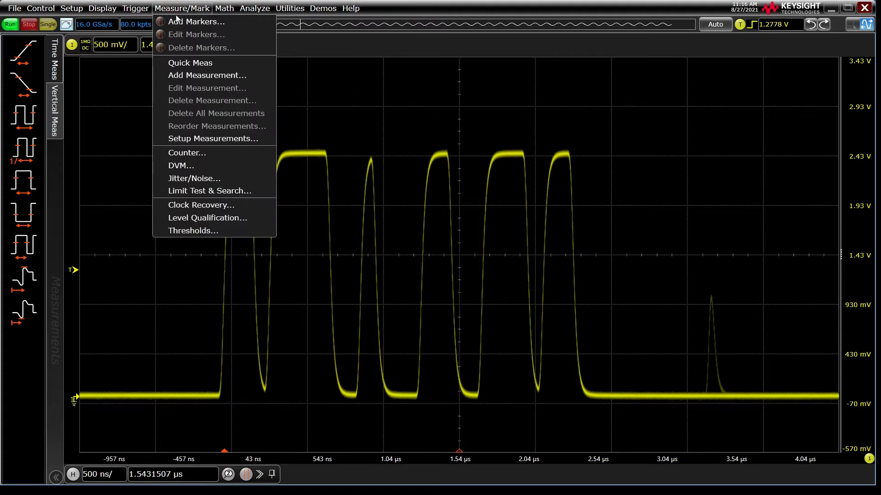
{"action": "left_click", "coordinate": [230, 63]}
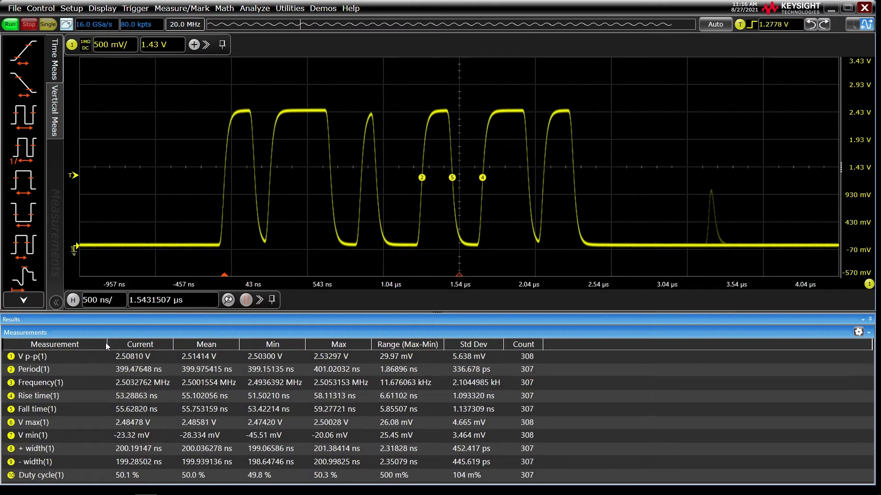
{"action": "left_click_drag", "start_coordinate": [107, 344], "coordinate": [87, 343]}
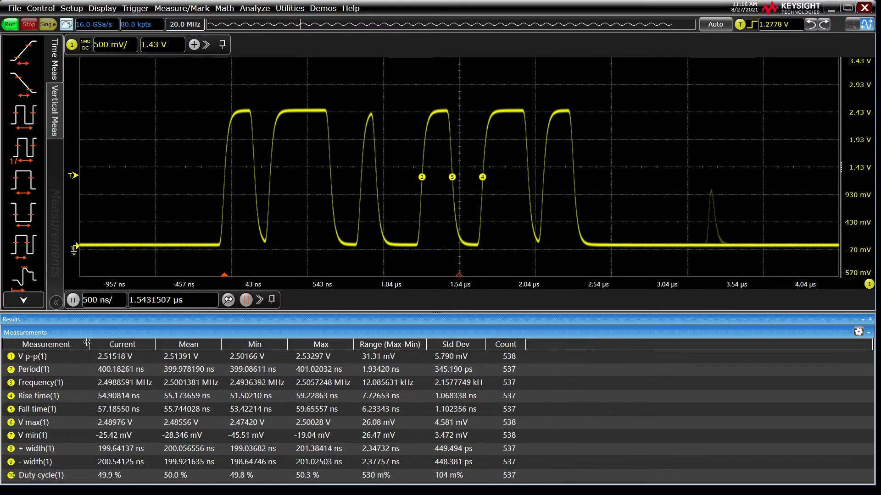
{"action": "right_click", "coordinate": [540, 345]}
Step: Delete the Range (Max-Min) column and enlarge the Results table to show every row
{"action": "mouse_move", "coordinate": [596, 362]}
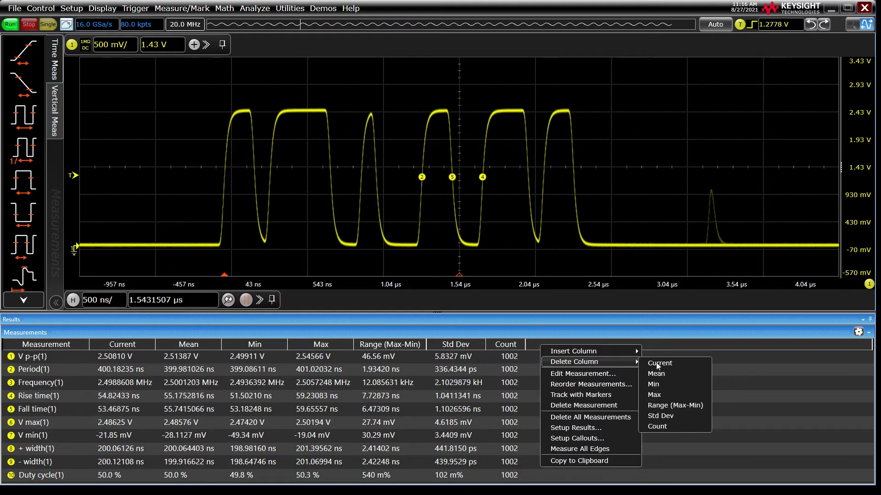
{"action": "left_click", "coordinate": [662, 406]}
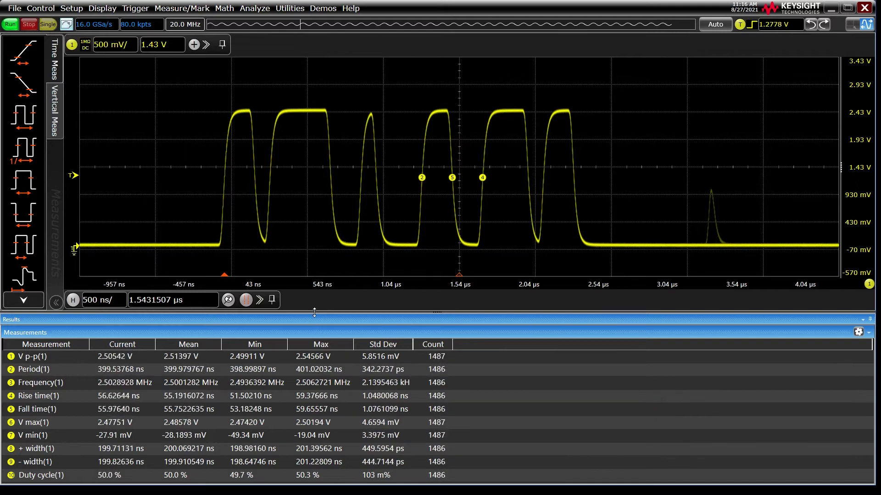
{"action": "mouse_move", "coordinate": [315, 312]}
{"action": "left_mouse_down"}
{"action": "mouse_move", "coordinate": [316, 236]}
{"action": "mouse_move", "coordinate": [302, 250]}
{"action": "mouse_move", "coordinate": [306, 313]}
{"action": "left_mouse_up"}
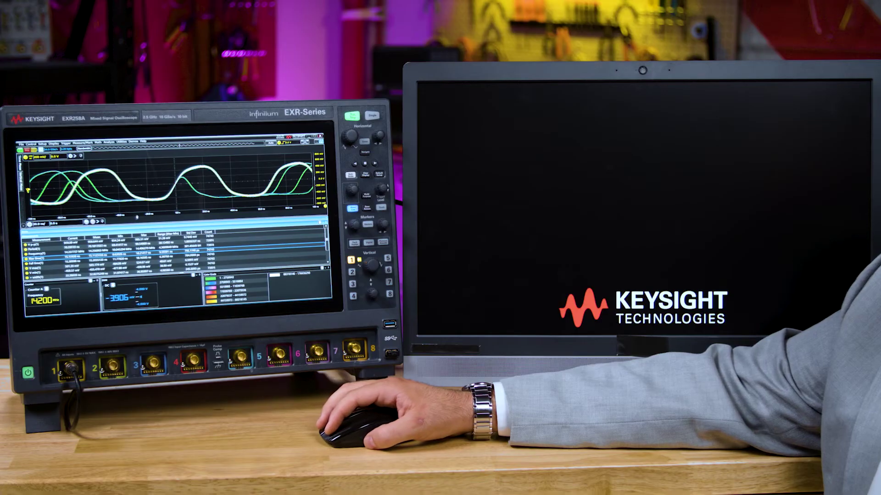
Step: Remove all measurements, leaving only the channel 1 pulse train
{"action": "left_click_drag", "start_coordinate": [323, 227], "coordinate": [546, 127]}
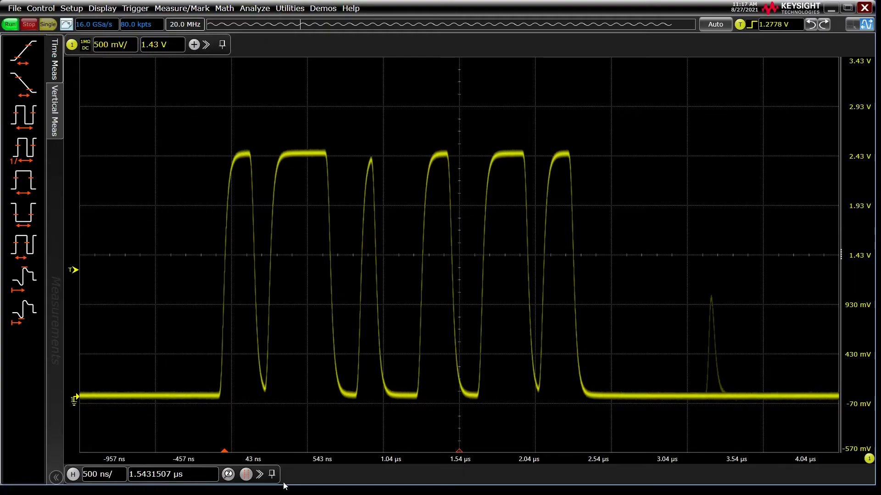
Step: Open Add Measurement and browse the Time and Vertical measurement categories
{"action": "left_click", "coordinate": [189, 10]}
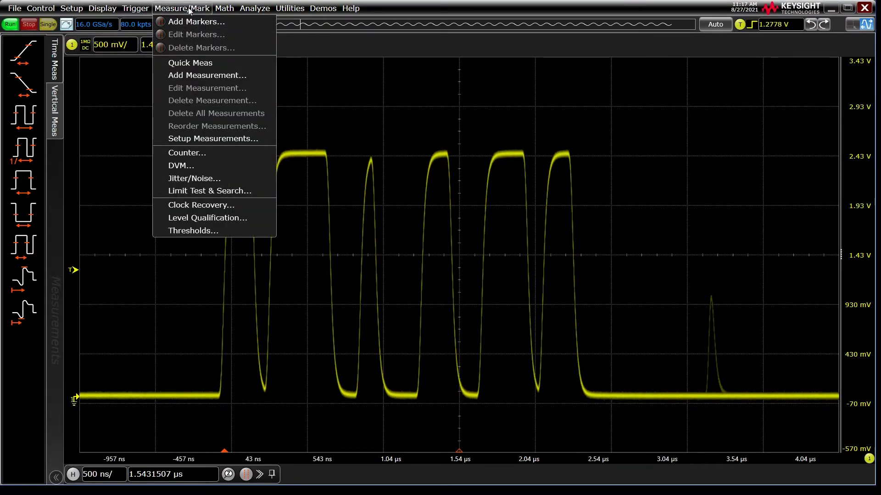
{"action": "left_click", "coordinate": [194, 78]}
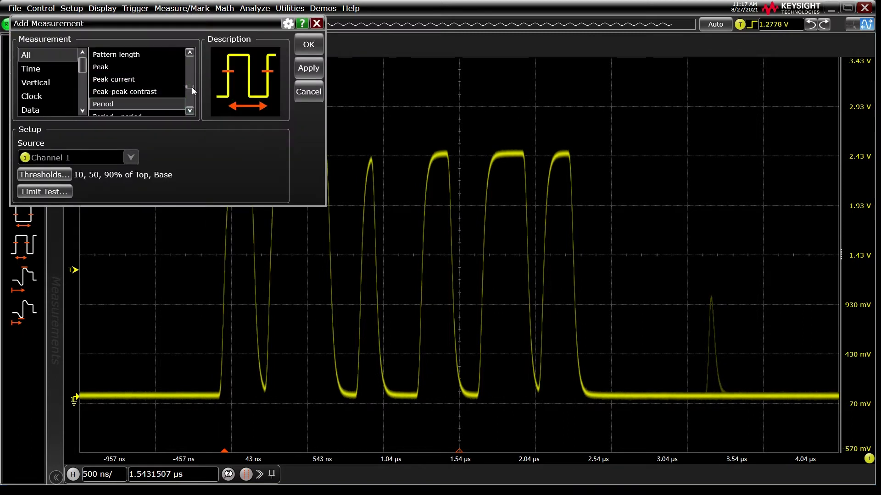
{"action": "left_click_drag", "start_coordinate": [192, 87], "coordinate": [160, 104]}
{"action": "left_click", "coordinate": [59, 70]}
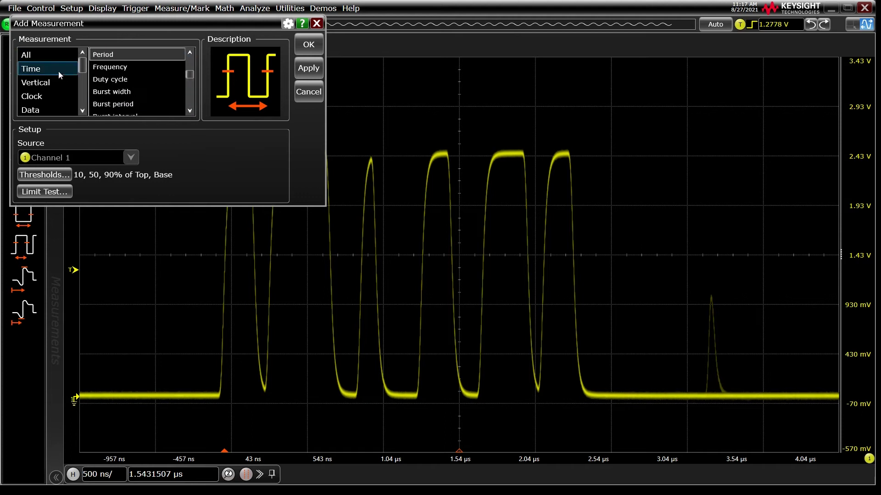
{"action": "scroll", "coordinate": [148, 89], "scroll_direction": "down", "scroll_amount": 5}
{"action": "scroll", "coordinate": [148, 90], "scroll_direction": "up", "scroll_amount": 8}
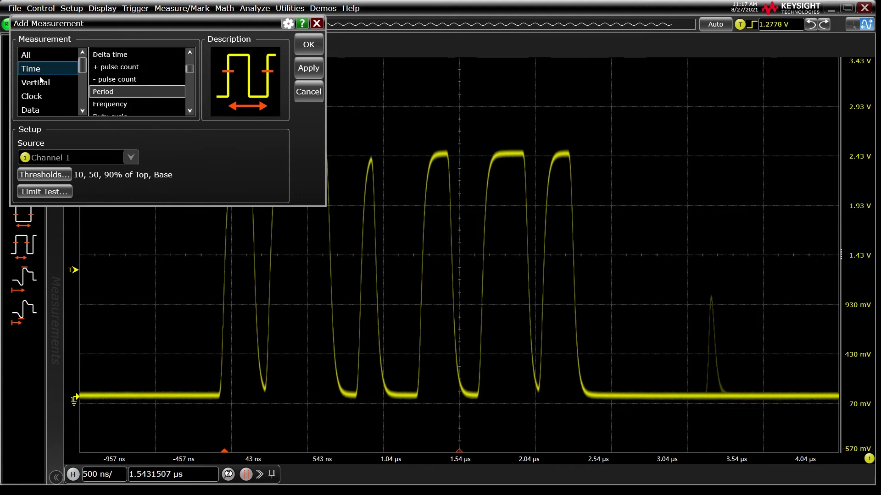
{"action": "left_click", "coordinate": [39, 83]}
{"action": "left_click", "coordinate": [39, 72]}
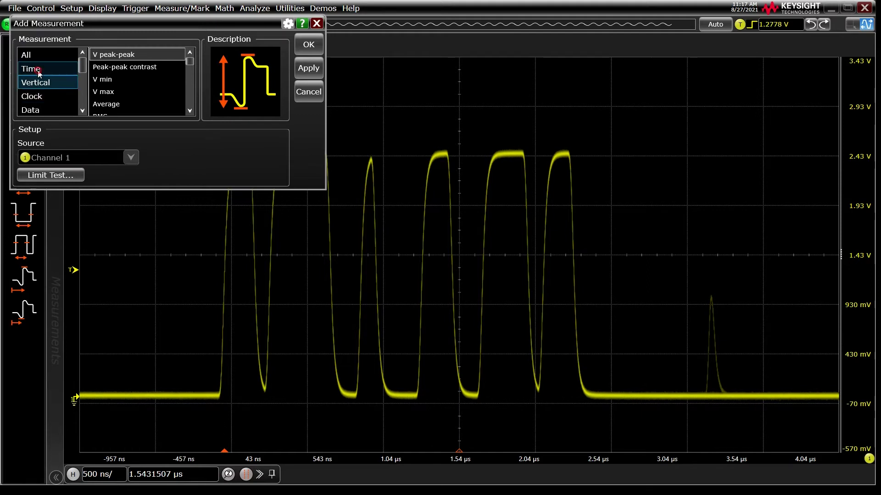
Step: Choose + width, review its threshold levels, and add it on channel 1
{"action": "left_click", "coordinate": [109, 80]}
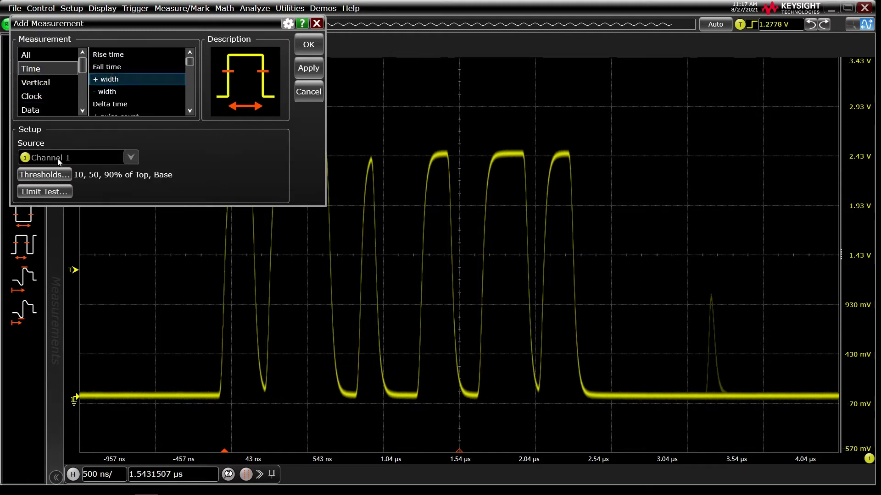
{"action": "left_click", "coordinate": [59, 176]}
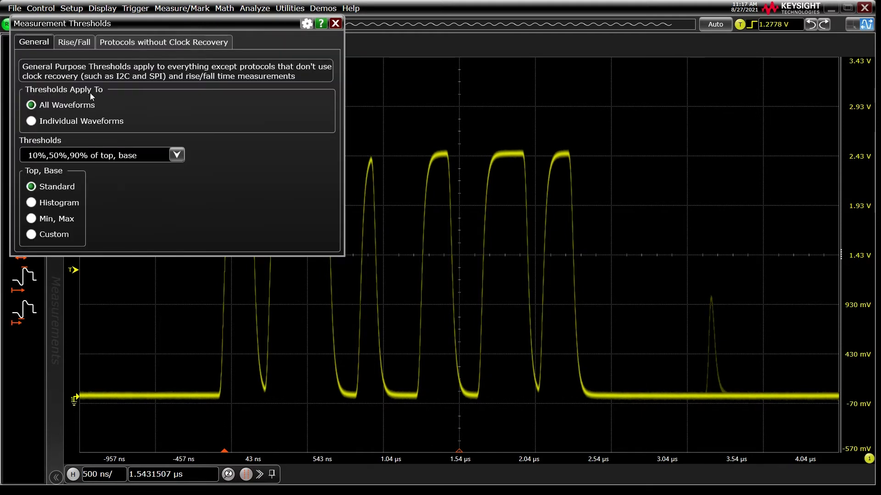
{"action": "left_click", "coordinate": [338, 24]}
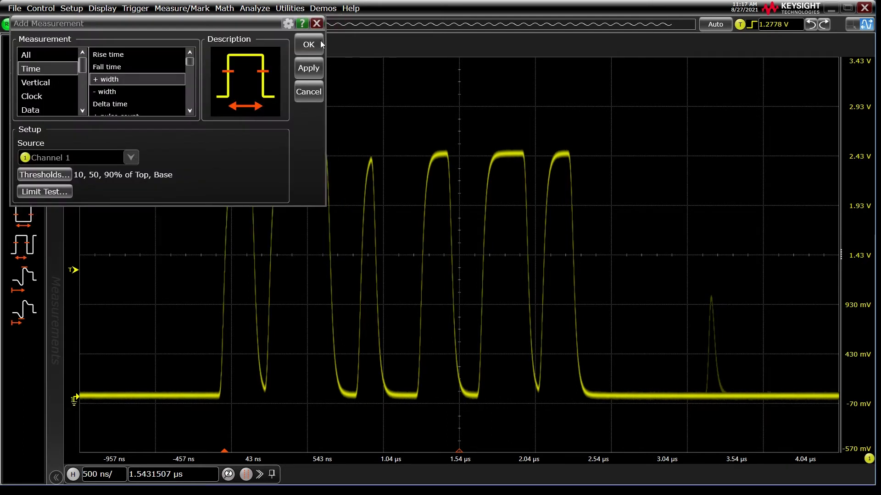
{"action": "left_click", "coordinate": [303, 71]}
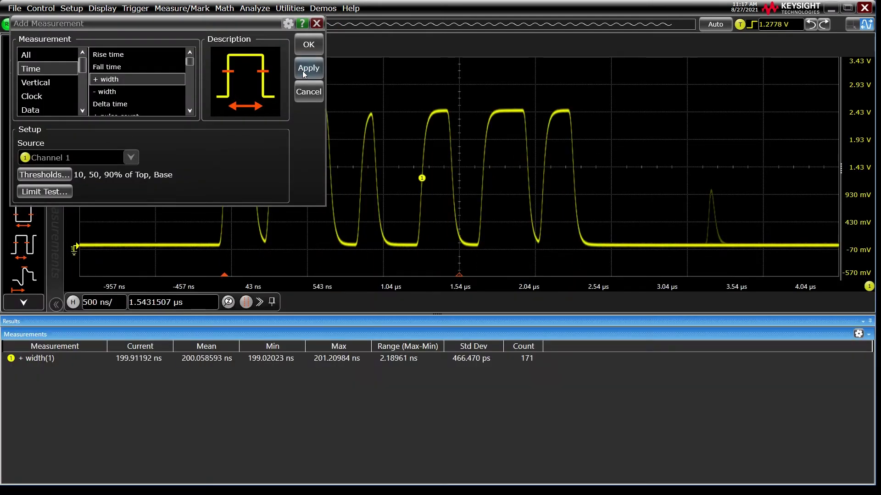
{"action": "left_click", "coordinate": [145, 104]}
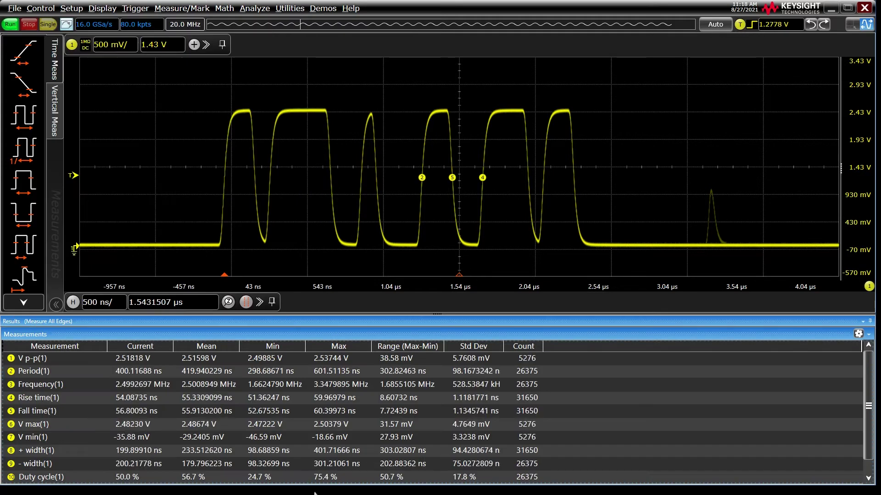
Step: In Measurement Setup, enable Measure All Edges and set Significant Figures to 3
{"action": "left_click", "coordinate": [184, 8]}
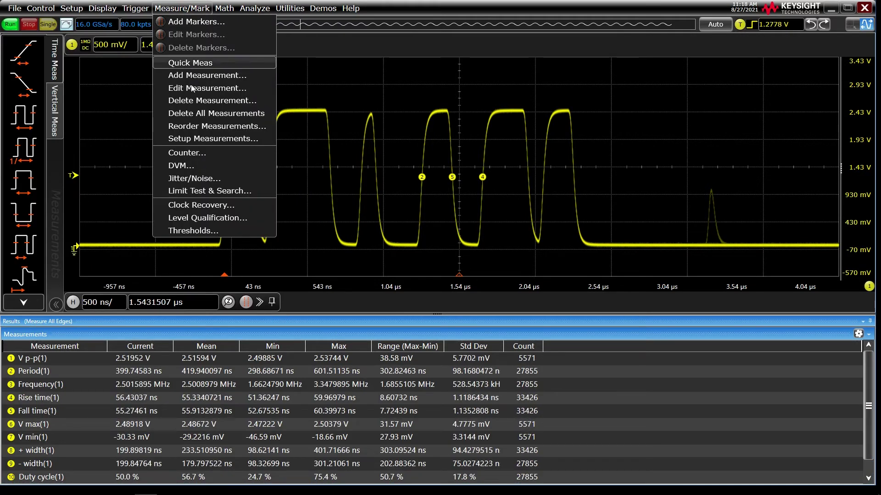
{"action": "left_click", "coordinate": [193, 138]}
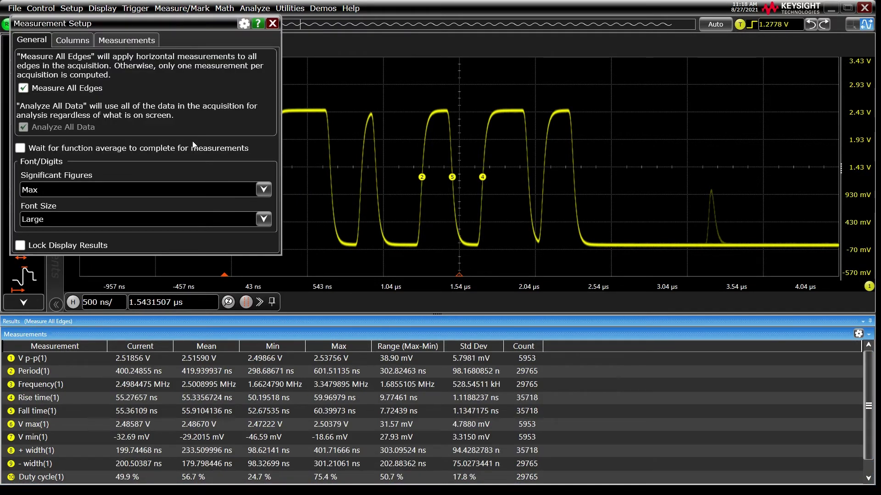
{"action": "left_click", "coordinate": [54, 88]}
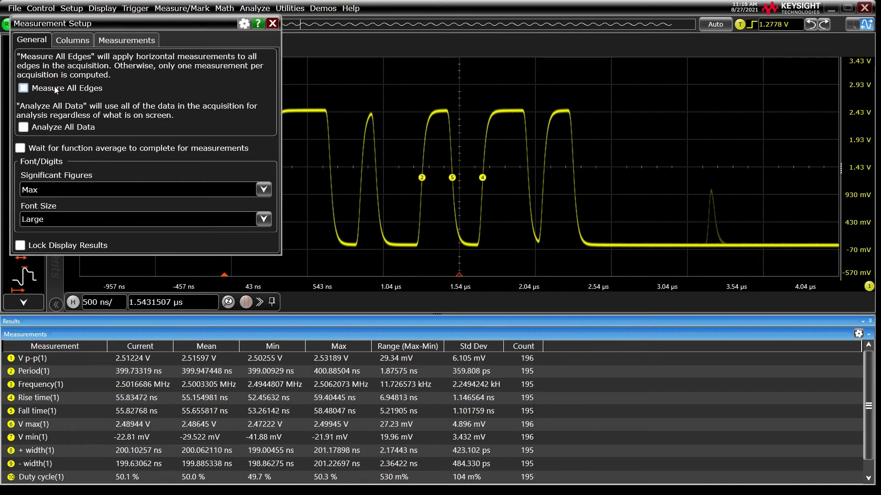
{"action": "left_click", "coordinate": [55, 89]}
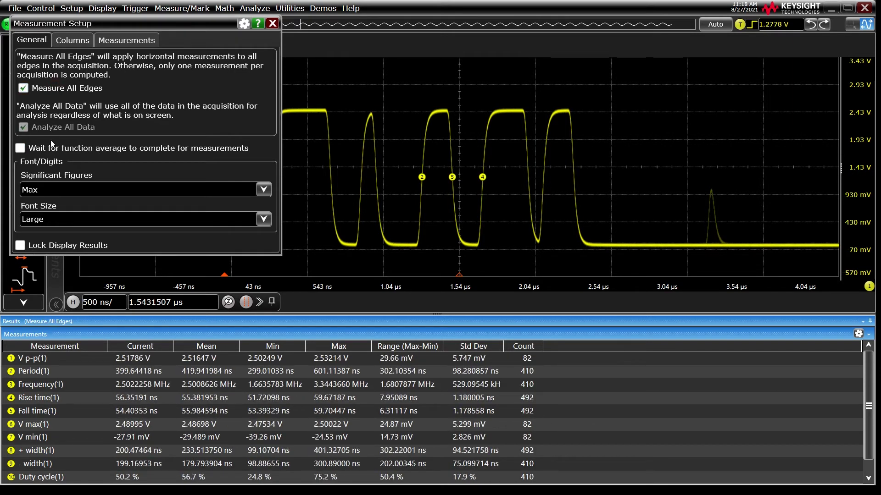
{"action": "left_click", "coordinate": [57, 192]}
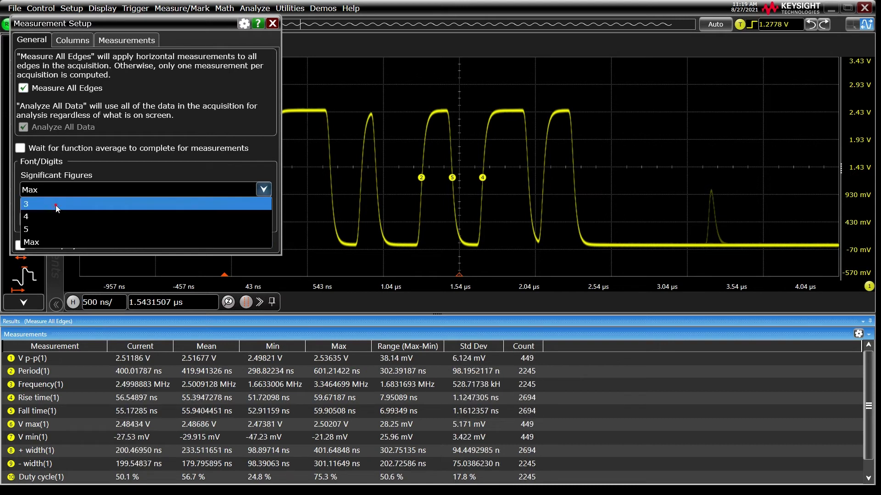
{"action": "left_click", "coordinate": [56, 205]}
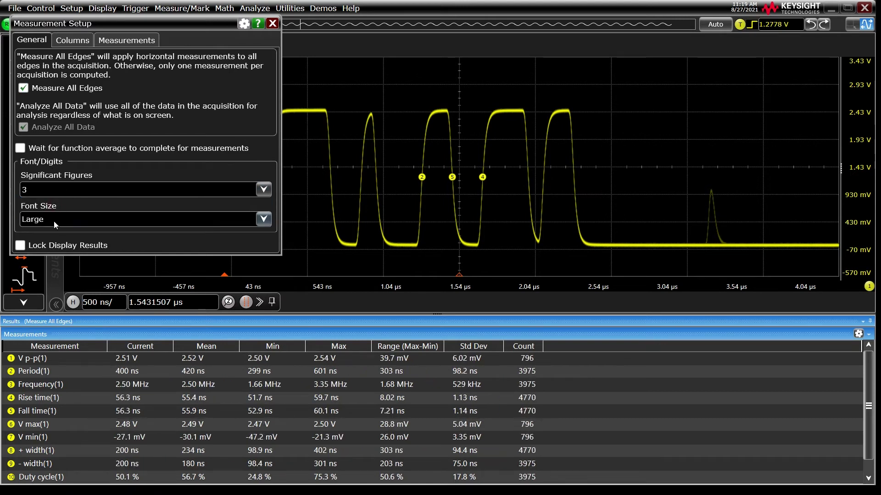
Step: Hide the Count and Std Dev result columns and select Period(1) and Frequency(1) in the measurement order
{"action": "left_click", "coordinate": [62, 43]}
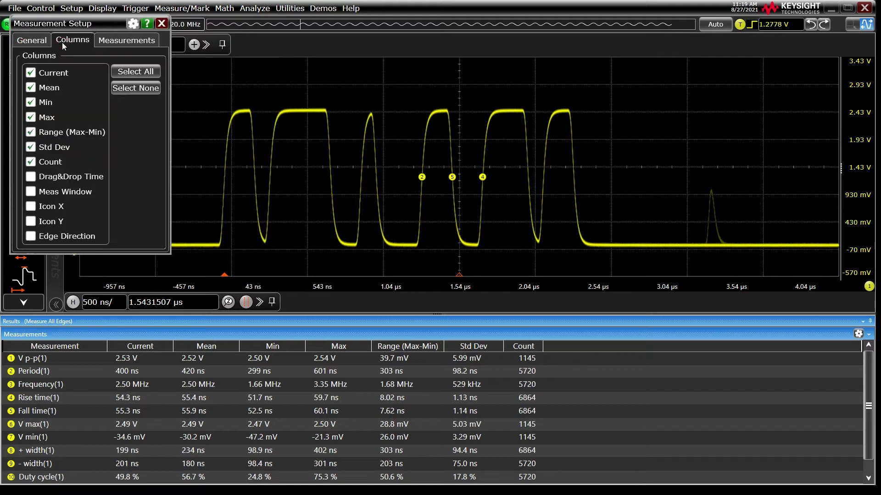
{"action": "left_click", "coordinate": [30, 162]}
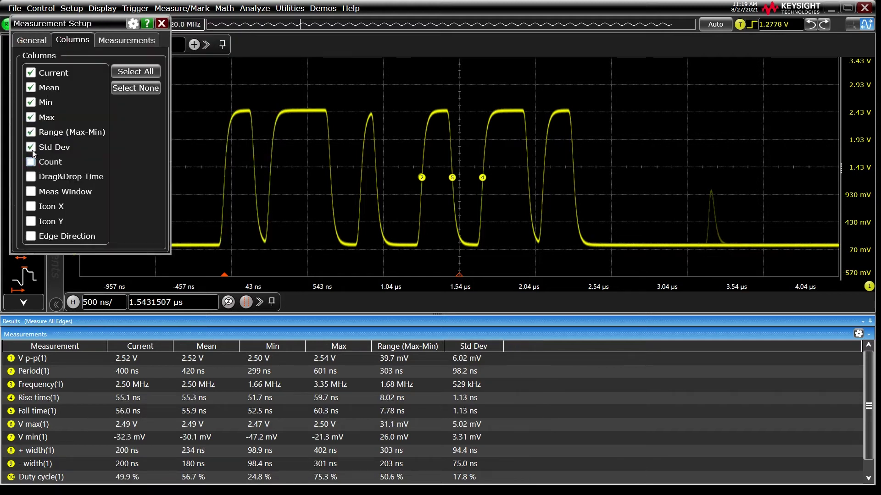
{"action": "left_click", "coordinate": [30, 146]}
{"action": "left_click", "coordinate": [101, 46]}
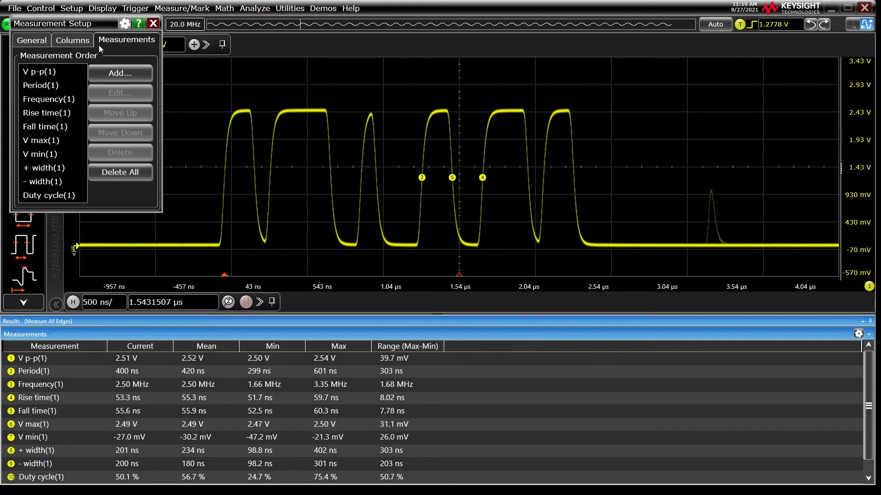
{"action": "left_click", "coordinate": [70, 86]}
{"action": "left_click", "coordinate": [68, 101]}
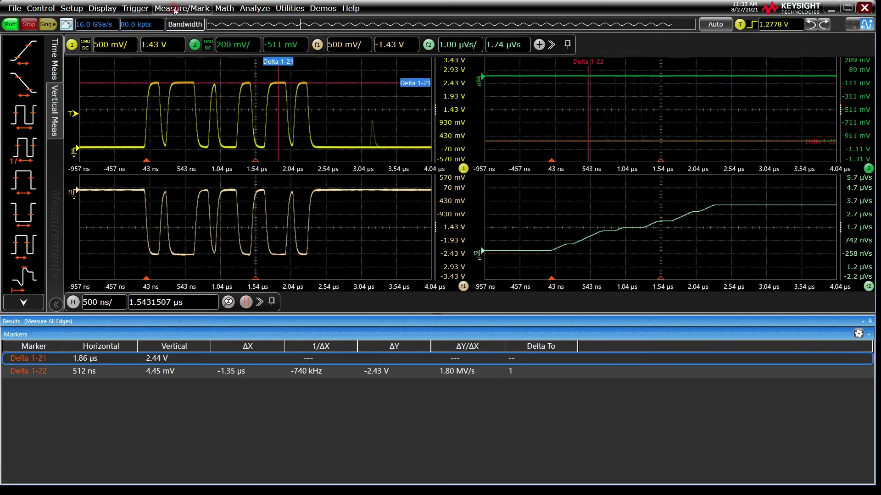
Step: Start new markers in Manual (X and Y) mode with both sources set to Channel 1
{"action": "left_click", "coordinate": [181, 8]}
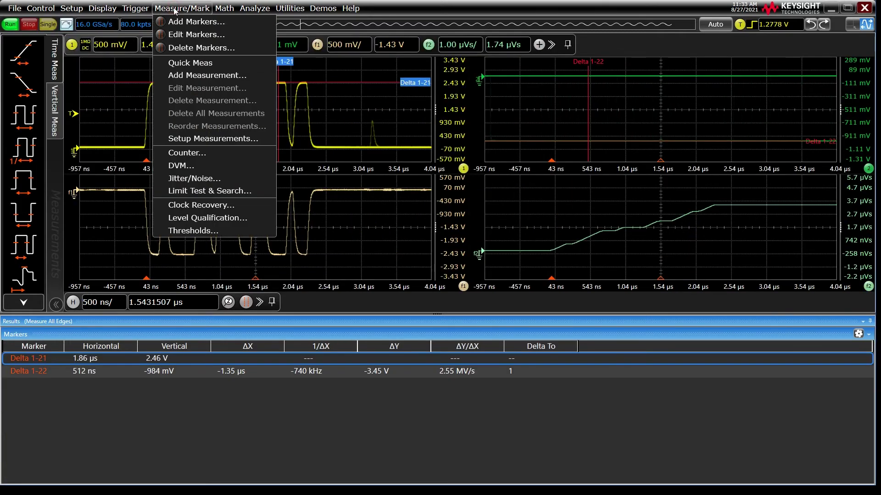
{"action": "left_click", "coordinate": [186, 23]}
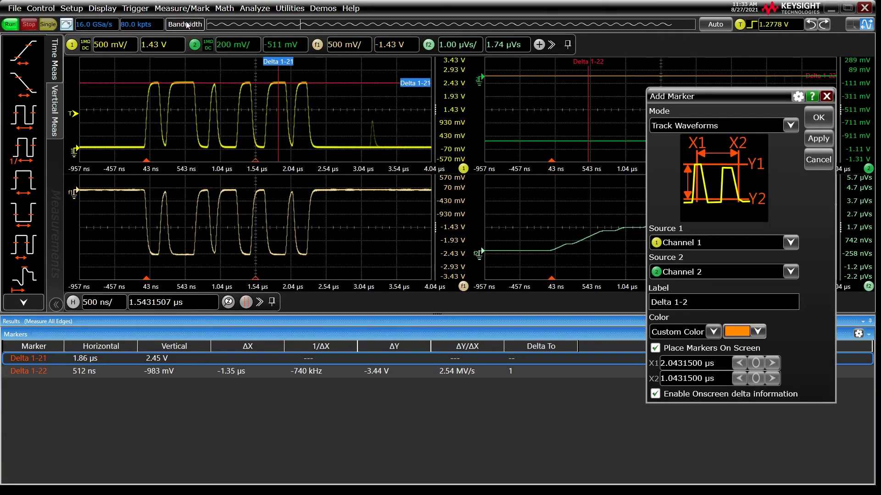
{"action": "left_click", "coordinate": [678, 128]}
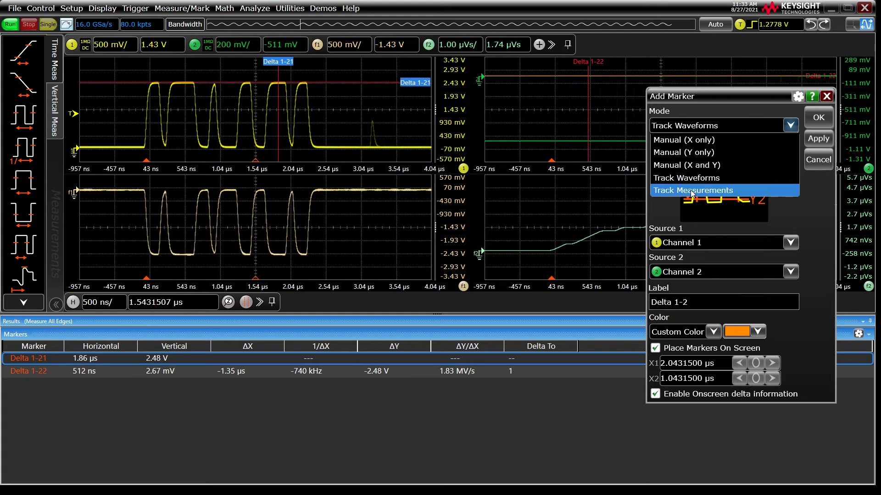
{"action": "left_click", "coordinate": [693, 165]}
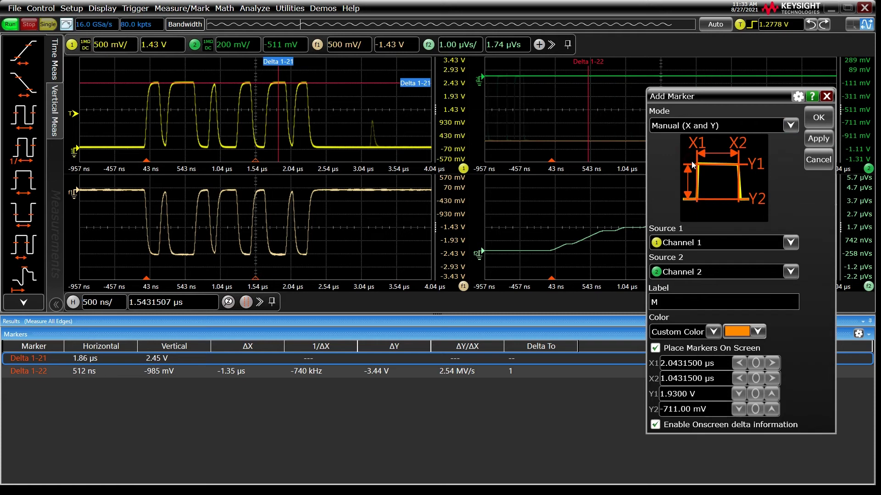
{"action": "left_click", "coordinate": [699, 243]}
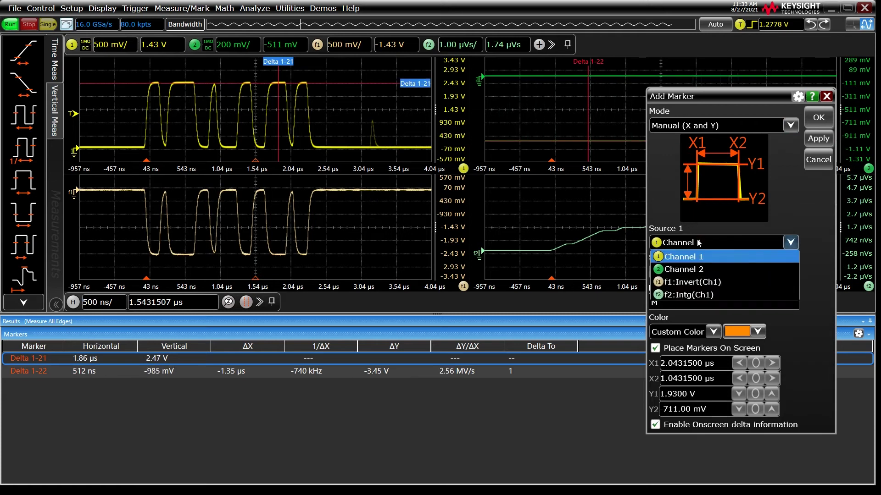
{"action": "left_click", "coordinate": [699, 242]}
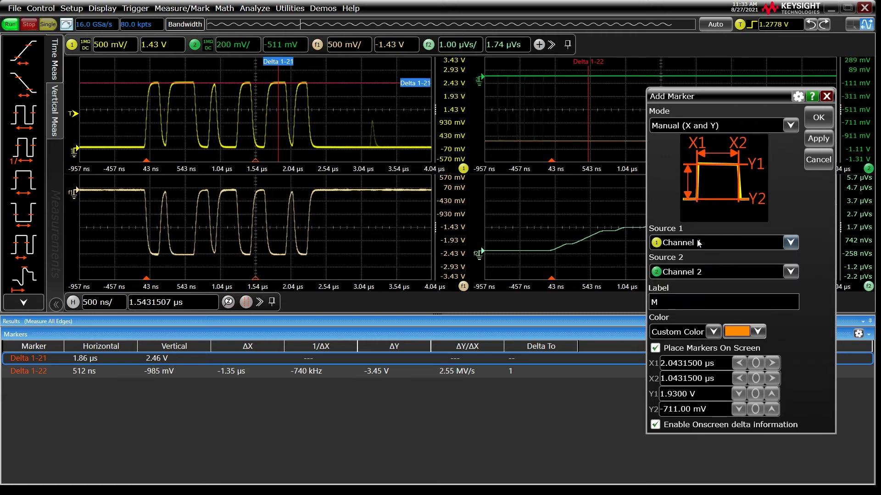
{"action": "left_click", "coordinate": [700, 272]}
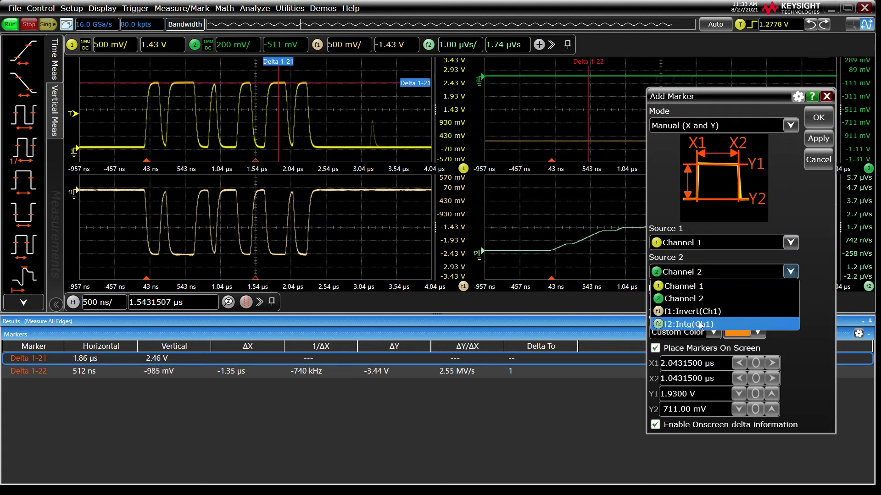
{"action": "left_click", "coordinate": [692, 287]}
{"action": "left_click", "coordinate": [693, 275]}
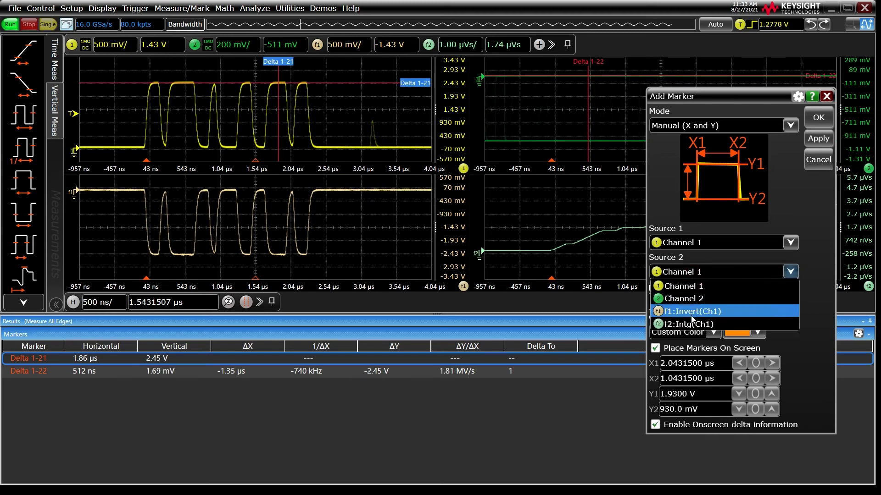
{"action": "left_click", "coordinate": [692, 285]}
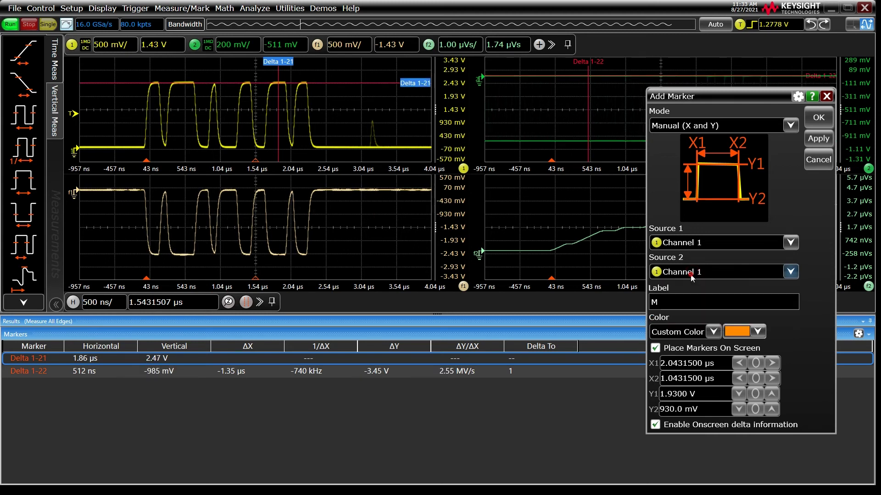
Step: Label the markers 'Just Ch 1', colour them light green, and confirm with OK
{"action": "left_click", "coordinate": [674, 304]}
{"action": "type", "text": "Just Ch 1"}
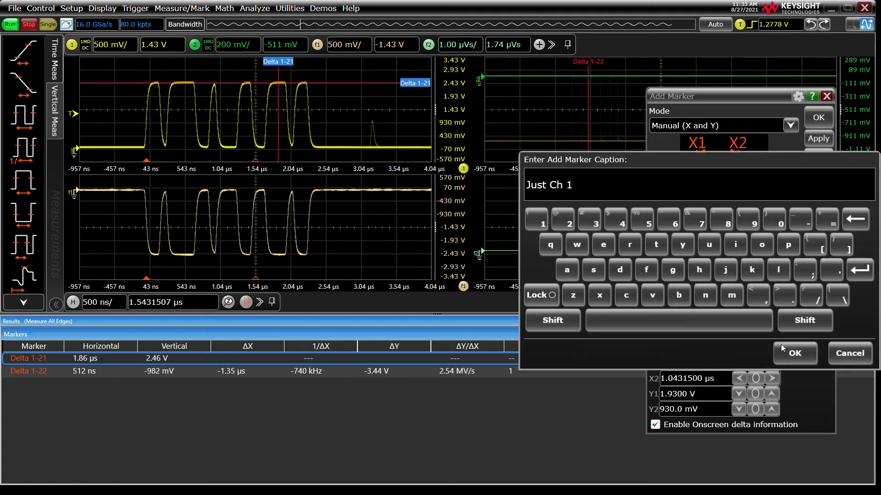
{"action": "left_click", "coordinate": [785, 351]}
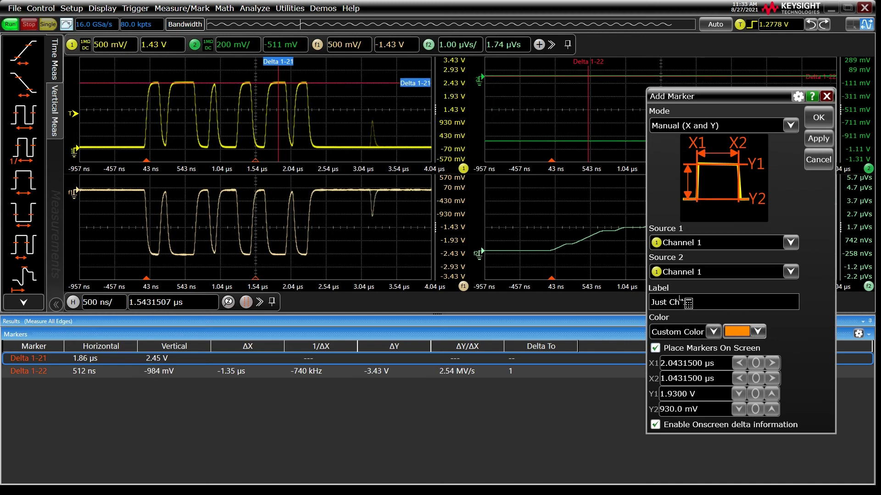
{"action": "left_click", "coordinate": [735, 335]}
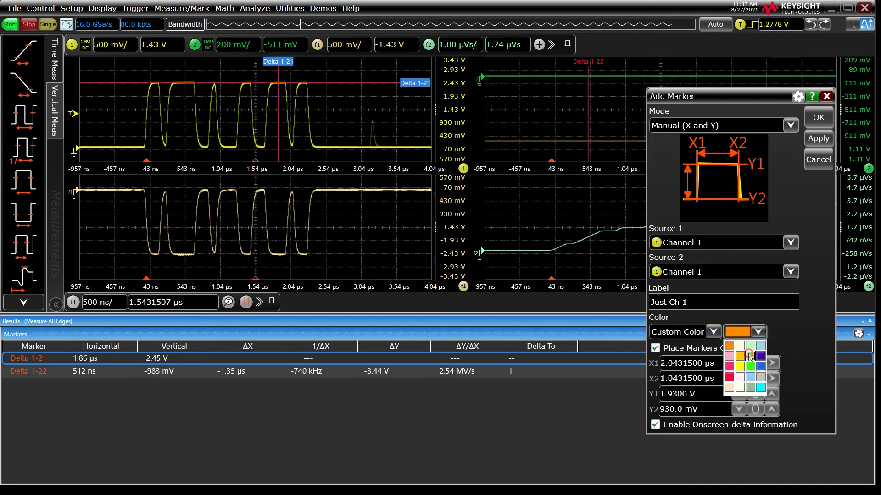
{"action": "left_click", "coordinate": [750, 357]}
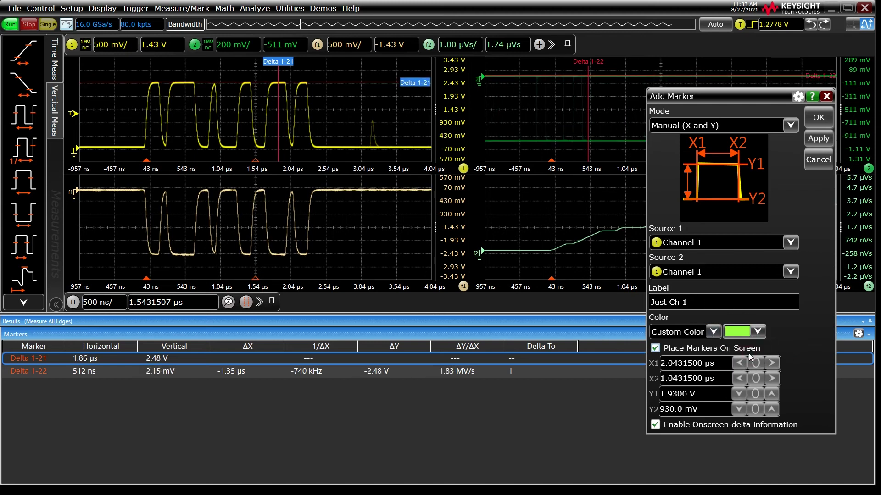
{"action": "left_click", "coordinate": [818, 118]}
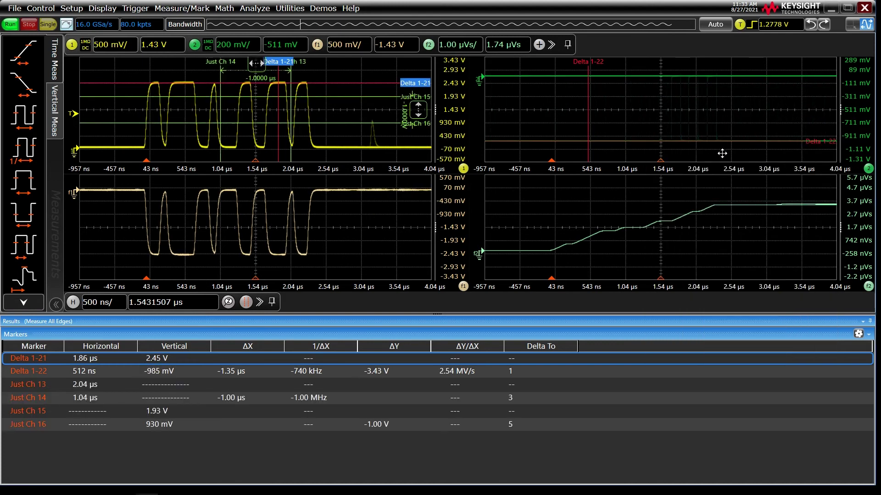
Step: Move Just Ch 14 to about -238 ns, Just Ch 16 to about 55 mV, and Tracked2 to about 637 ns
{"action": "left_click_drag", "start_coordinate": [224, 76], "coordinate": [133, 70]}
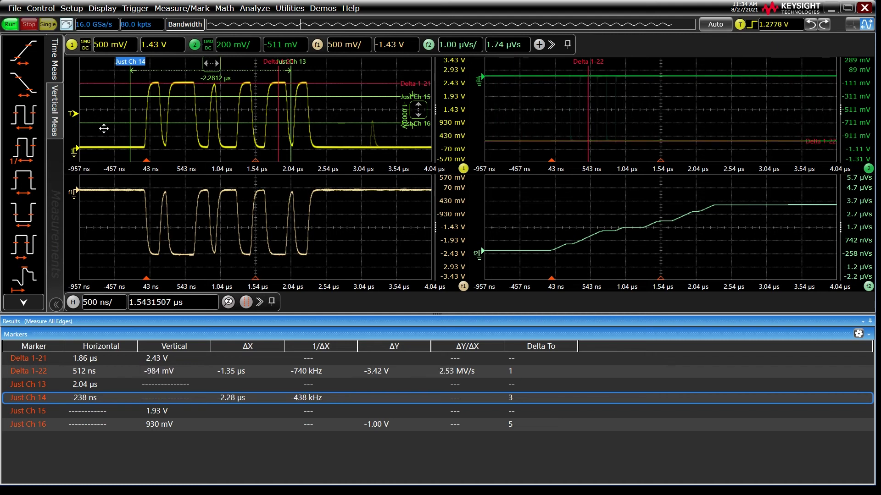
{"action": "left_click_drag", "start_coordinate": [103, 123], "coordinate": [104, 149]}
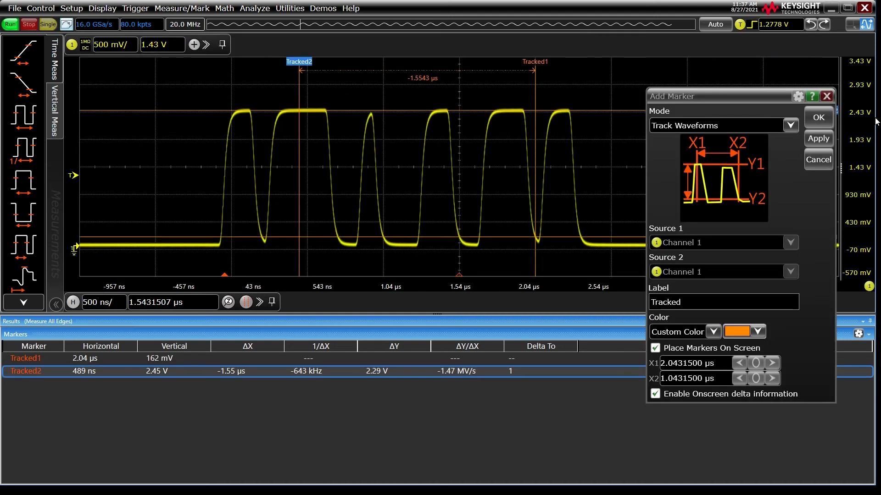
{"action": "mouse_move", "coordinate": [297, 88]}
{"action": "left_mouse_down"}
{"action": "mouse_move", "coordinate": [339, 88]}
{"action": "mouse_move", "coordinate": [236, 89]}
{"action": "left_mouse_up"}
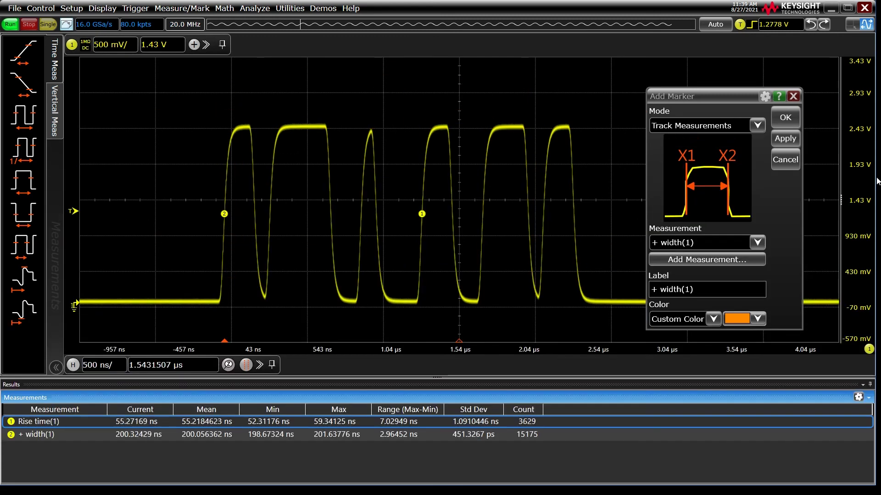
Step: Keep + width(1) as the tracked measurement, then track Rise time(1) with markers from its results row
{"action": "left_click", "coordinate": [660, 242]}
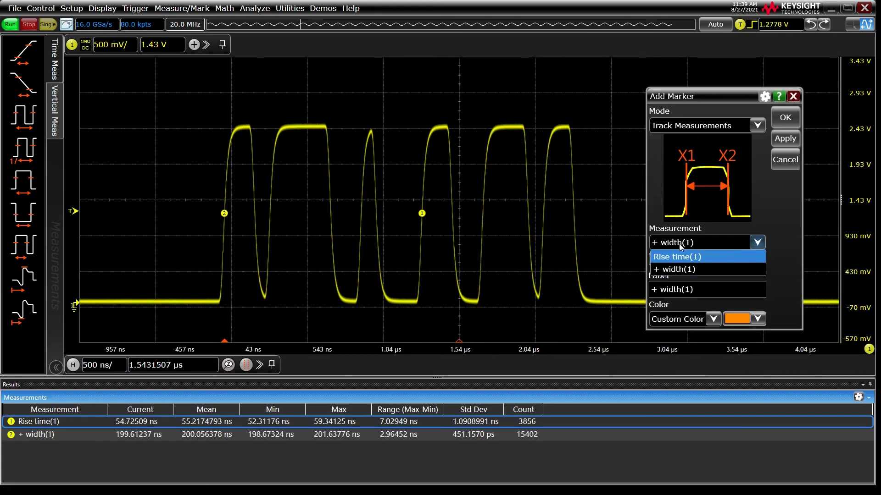
{"action": "left_click", "coordinate": [679, 269]}
{"action": "left_click", "coordinate": [67, 420]}
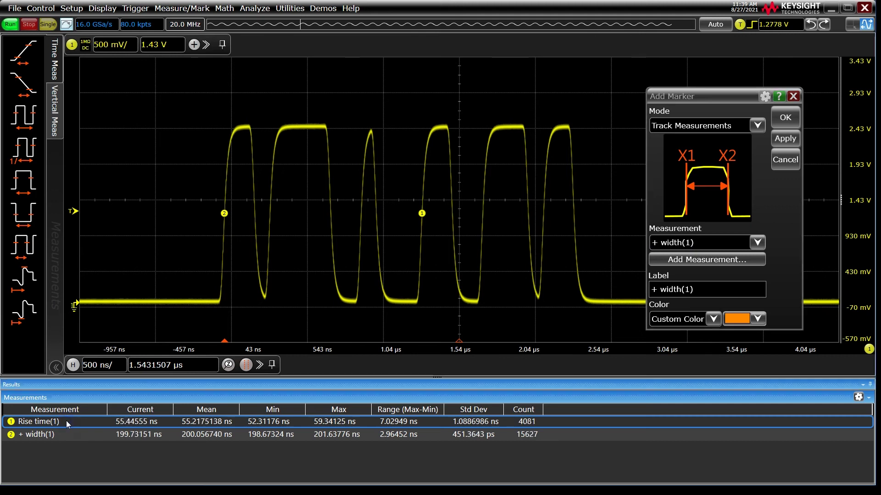
{"action": "right_click", "coordinate": [66, 420]}
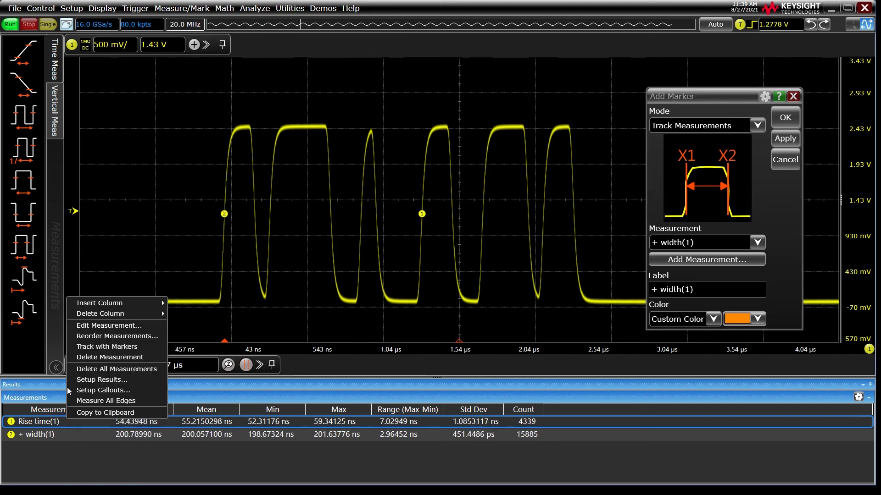
{"action": "left_click", "coordinate": [80, 346]}
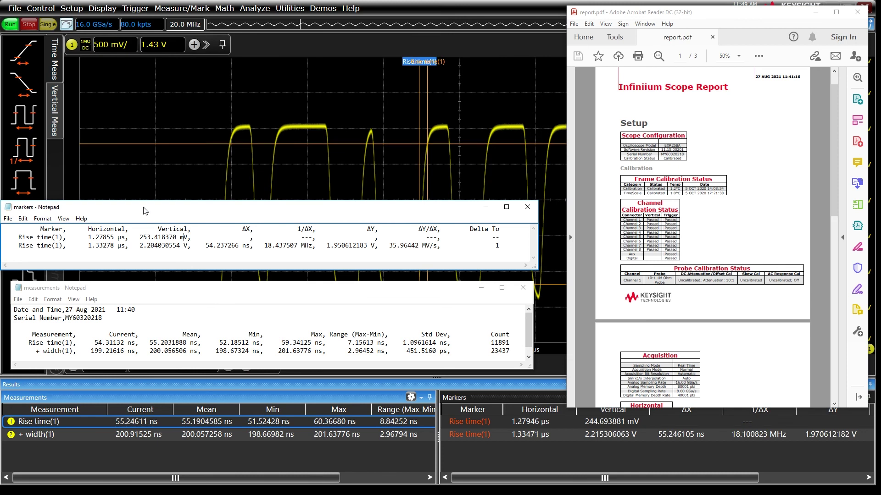
Step: Reposition the markers and measurements Notepad windows and scroll report.pdf to the page 3 Results tables
{"action": "left_click_drag", "start_coordinate": [118, 212], "coordinate": [131, 195]}
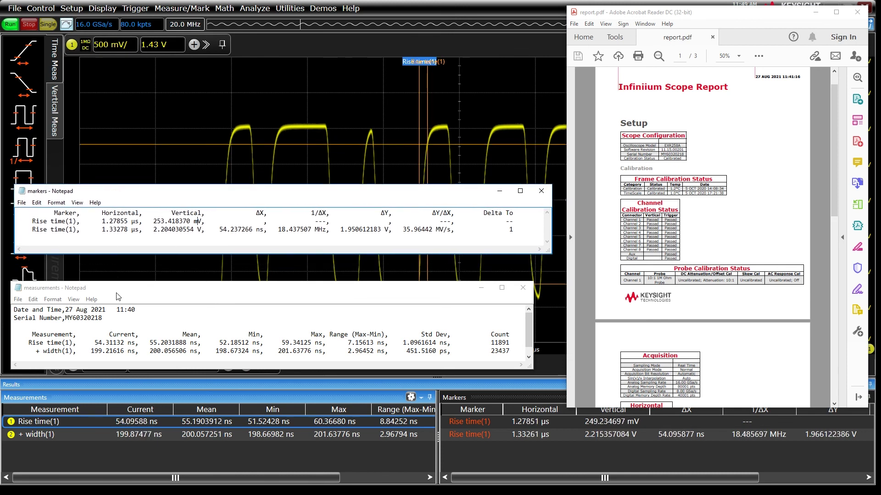
{"action": "left_click_drag", "start_coordinate": [117, 294], "coordinate": [126, 269]}
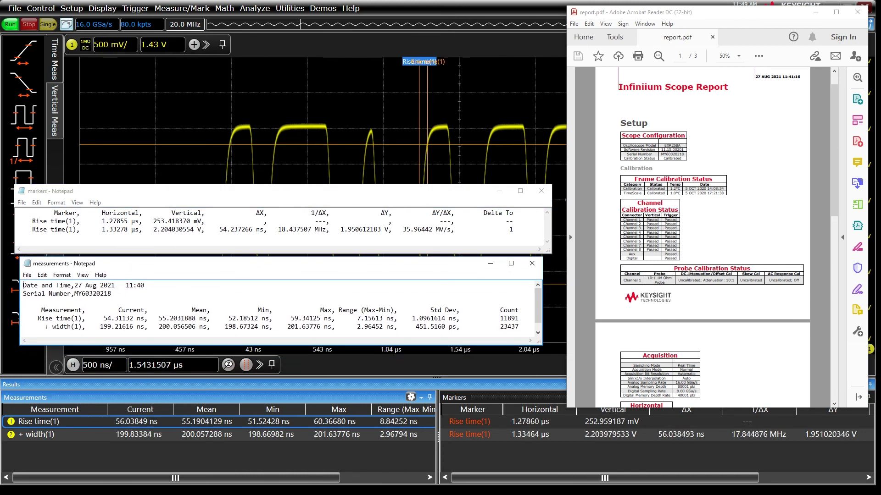
{"action": "left_click", "coordinate": [689, 272]}
{"action": "scroll", "coordinate": [689, 271], "scroll_direction": "down", "scroll_amount": 10}
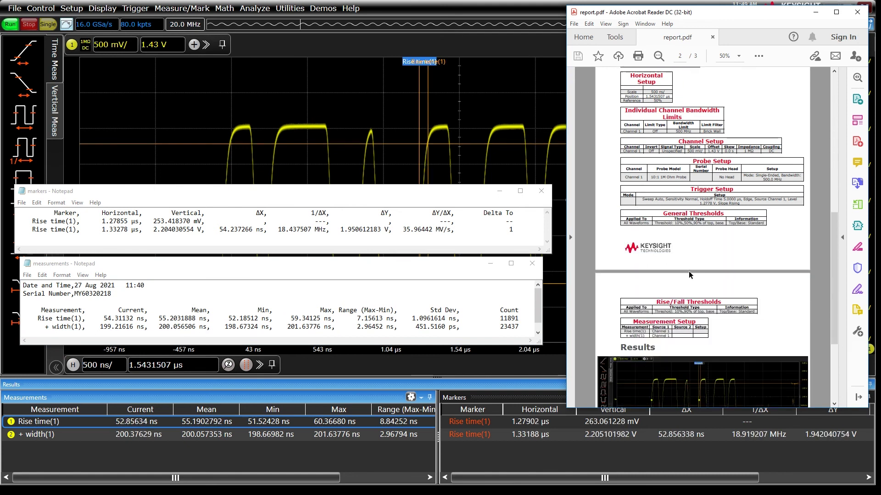
{"action": "scroll", "coordinate": [689, 274], "scroll_direction": "down", "scroll_amount": 5}
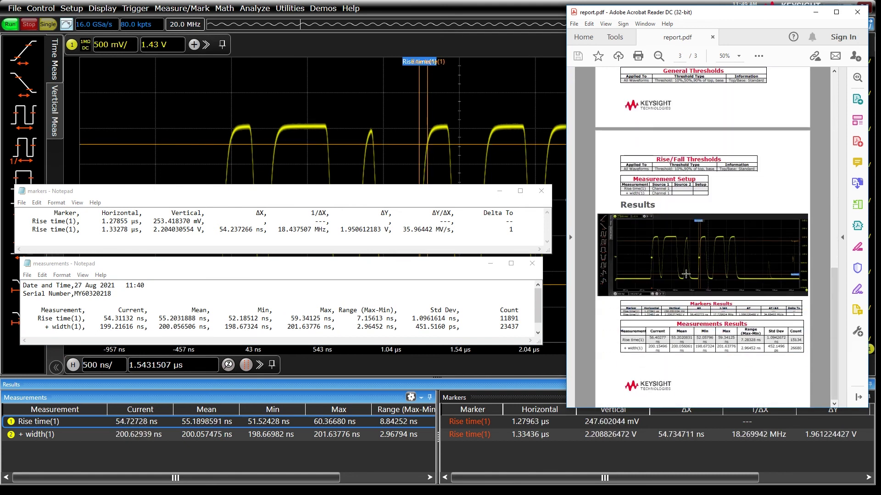